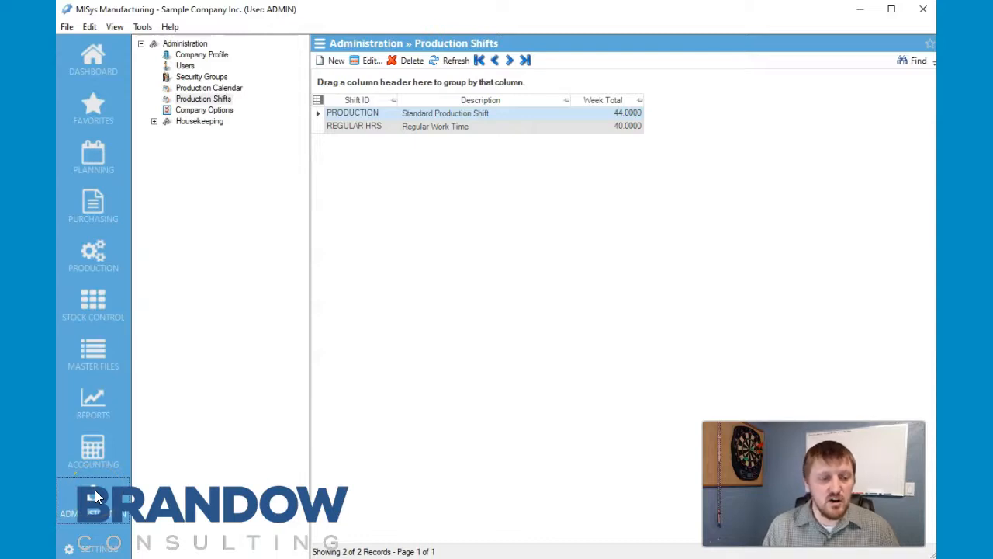
# Step: Open the REGULAR HRS production shift and review its split times and weekdays
pyautogui.click(78, 489)
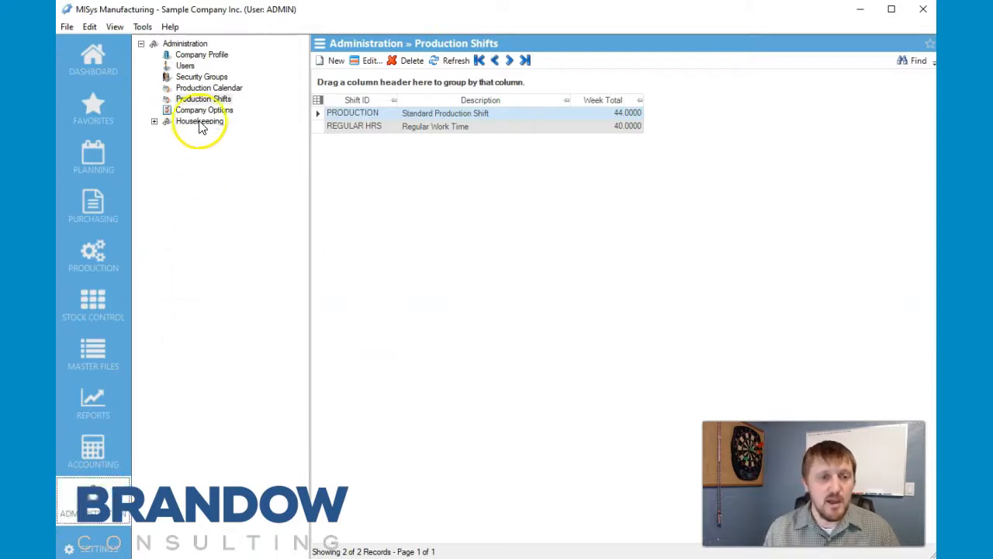
pyautogui.click(200, 99)
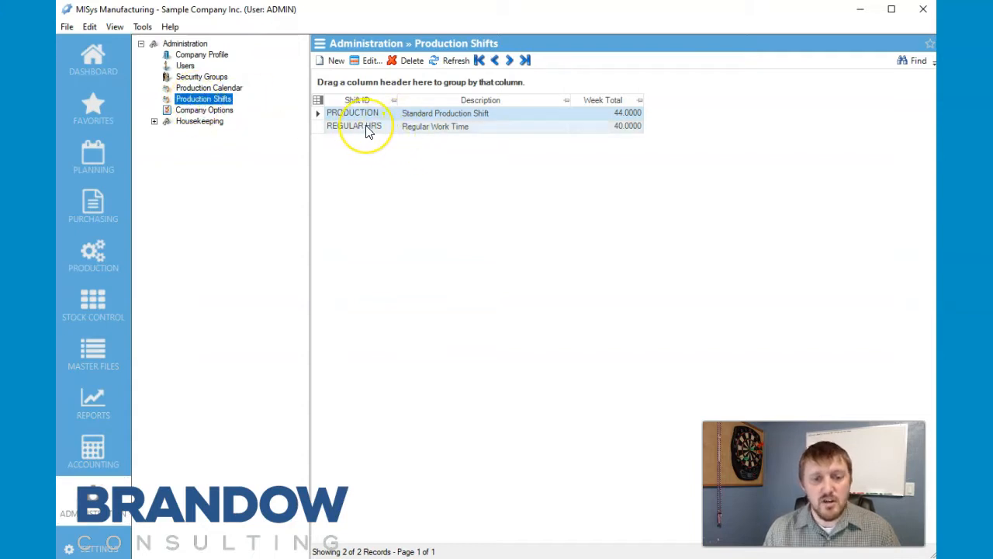
pyautogui.click(360, 129)
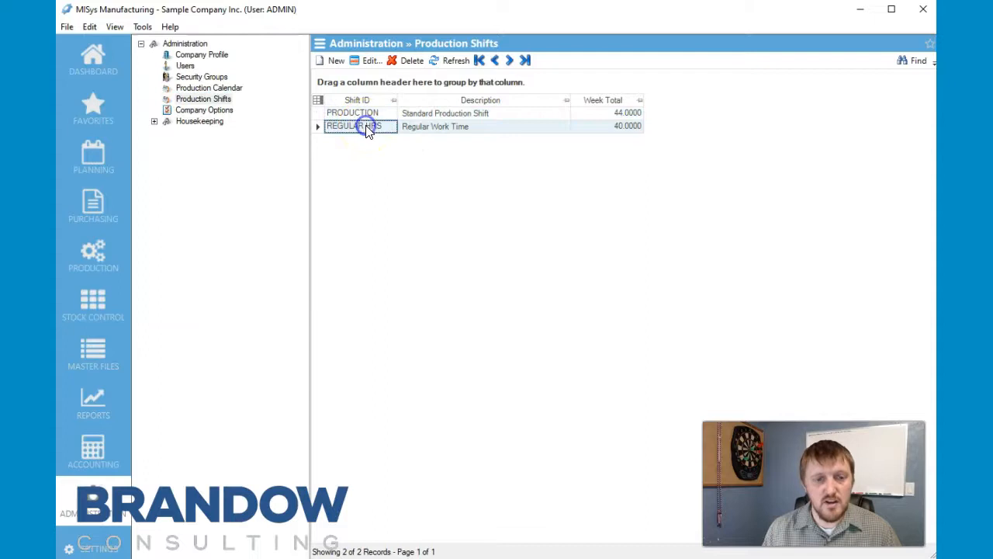
pyautogui.doubleClick(352, 127)
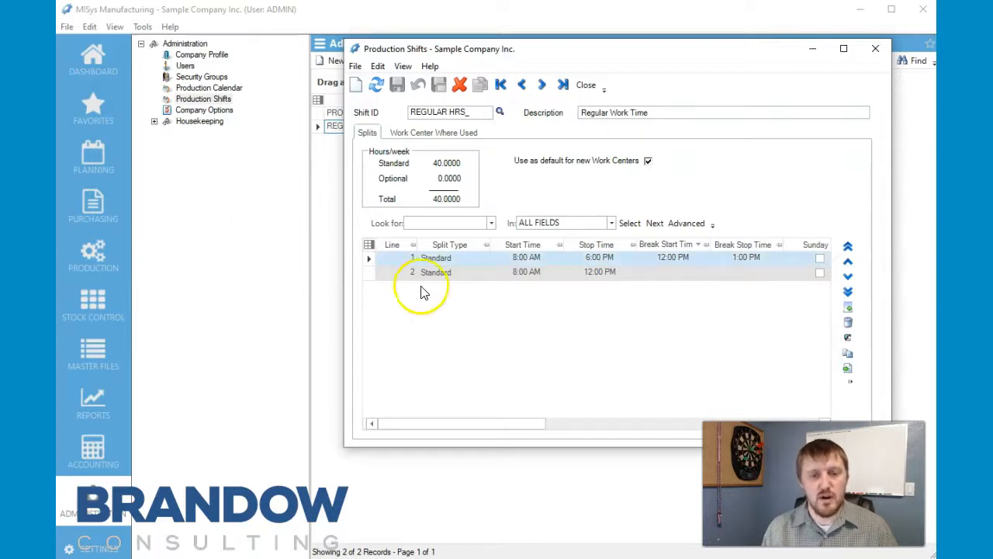
pyautogui.moveTo(409, 423); pyautogui.dragTo(578, 423)
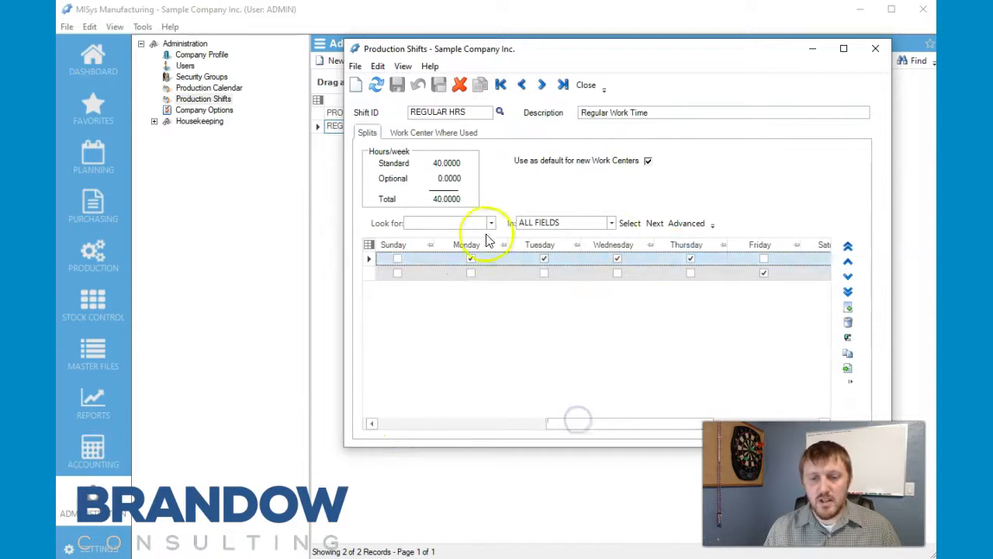
pyautogui.moveTo(655, 428); pyautogui.dragTo(413, 432)
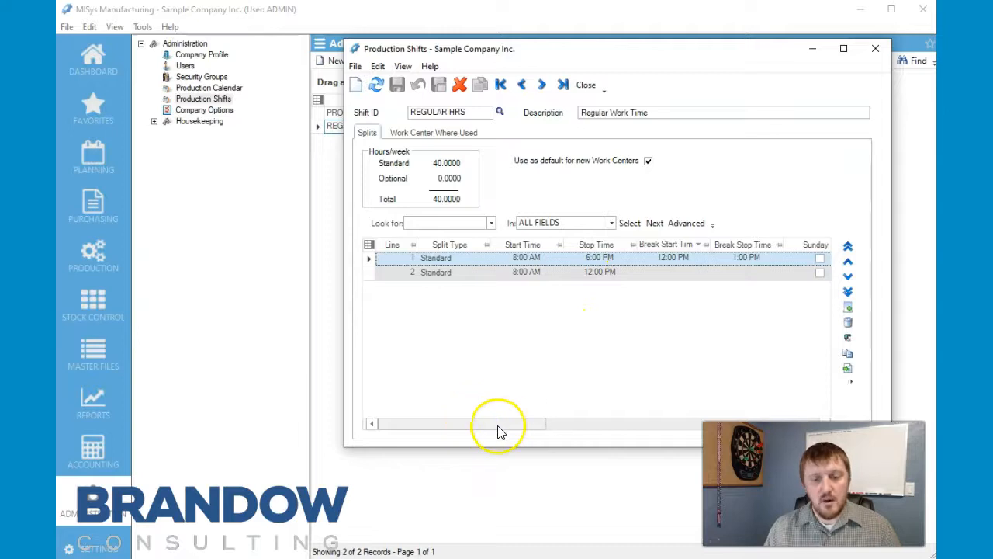
# Step: Add a third split line of type Optional to the shift, starting at 1:00 PM
pyautogui.click(848, 309)
pyautogui.click(485, 289)
pyautogui.click(460, 317)
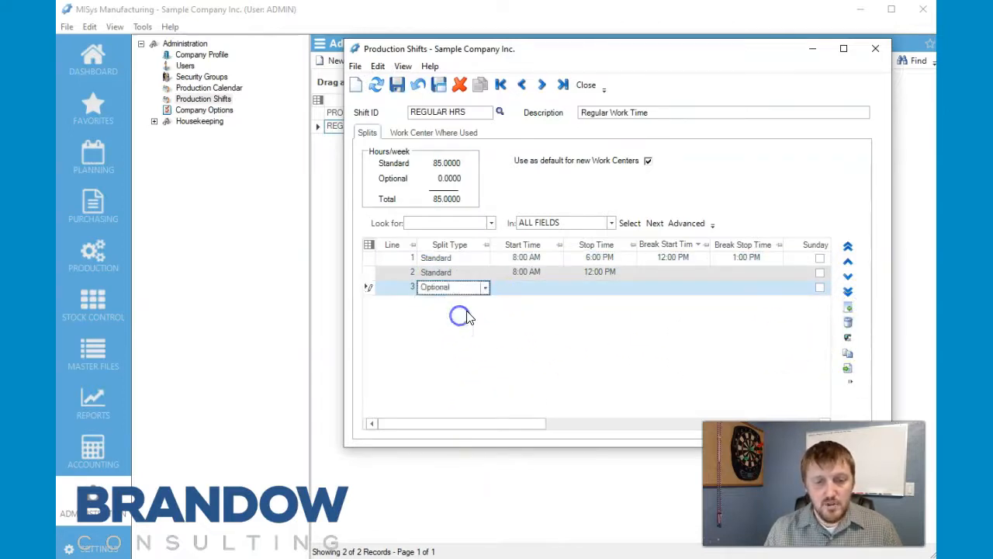
pyautogui.click(558, 286)
pyautogui.click(523, 285)
pyautogui.click(557, 285)
pyautogui.click(557, 285)
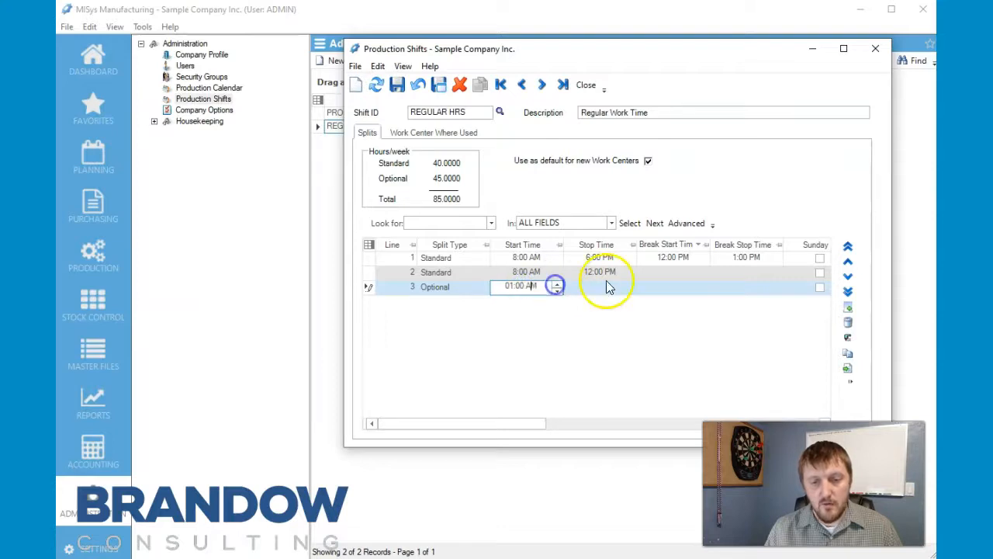
# Step: Set the optional split's stop time to 6:00 PM
pyautogui.click(594, 285)
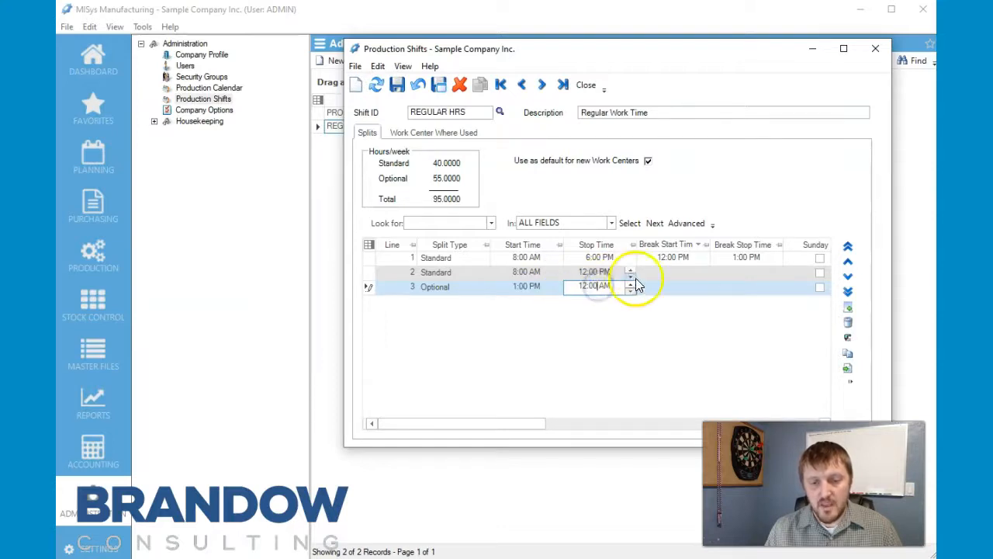
pyautogui.click(631, 286)
pyautogui.click(631, 289)
pyautogui.click(577, 286)
pyautogui.doubleClick(586, 286)
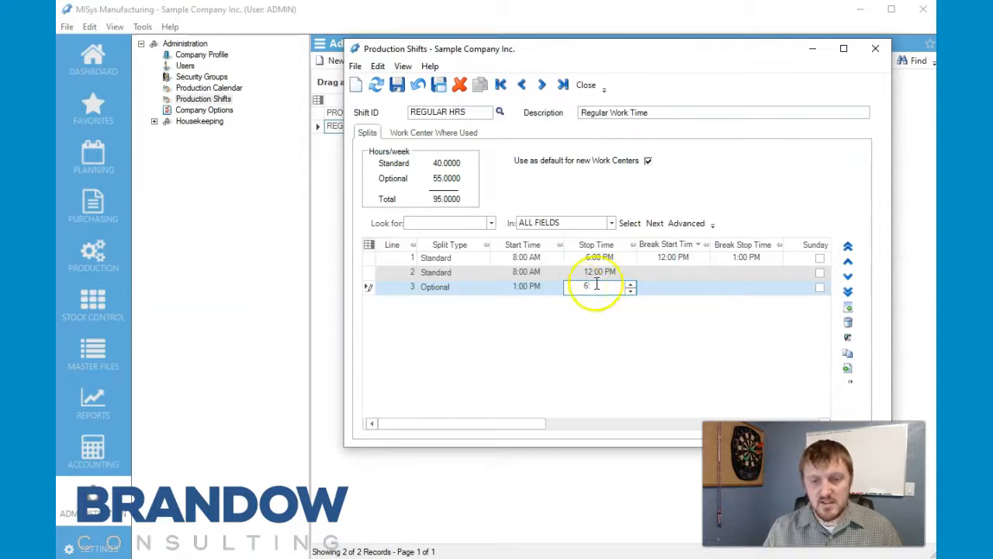
pyautogui.write('6:00 PM')
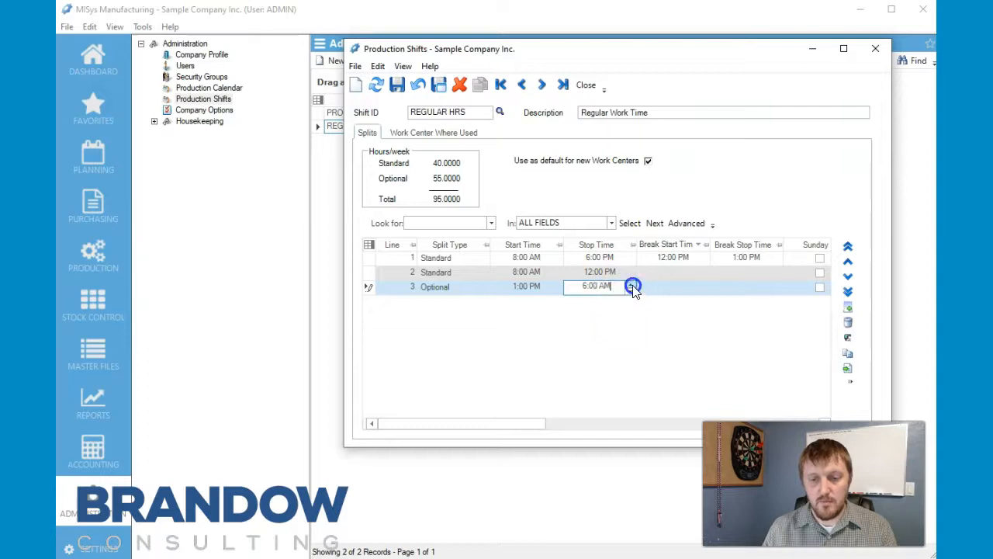
pyautogui.click(680, 289)
# Step: Clear Monday through Thursday on the optional split so only Friday applies, then save and close the shift
pyautogui.moveTo(526, 423); pyautogui.dragTo(693, 409)
pyautogui.click(477, 287)
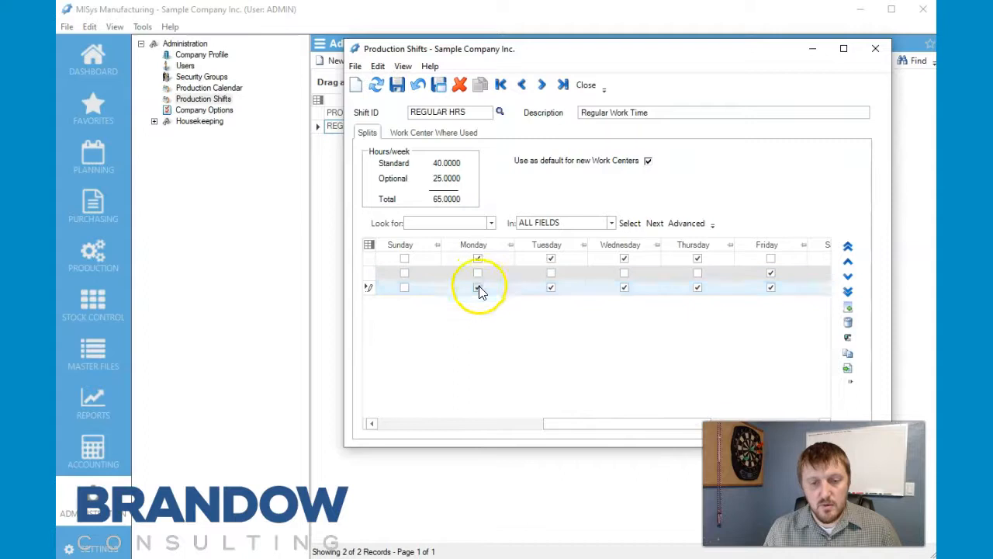
pyautogui.click(551, 287)
pyautogui.click(625, 287)
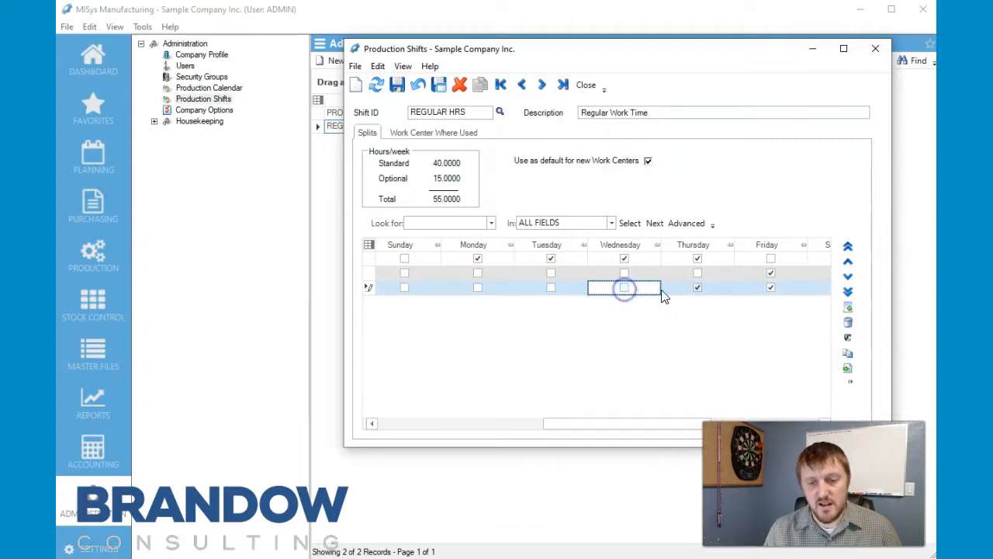
pyautogui.click(699, 287)
pyautogui.moveTo(628, 426); pyautogui.dragTo(411, 423)
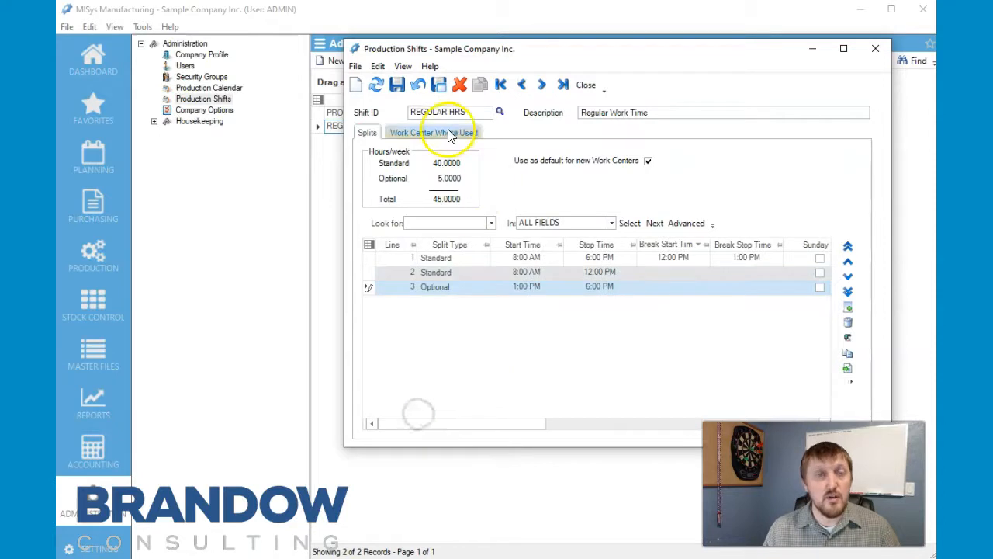
pyautogui.click(399, 87)
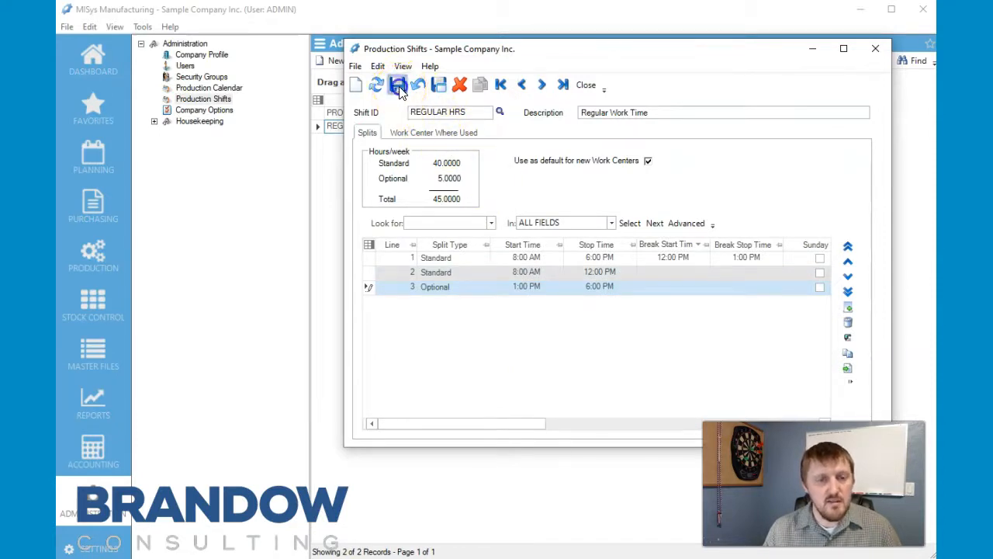
pyautogui.click(876, 50)
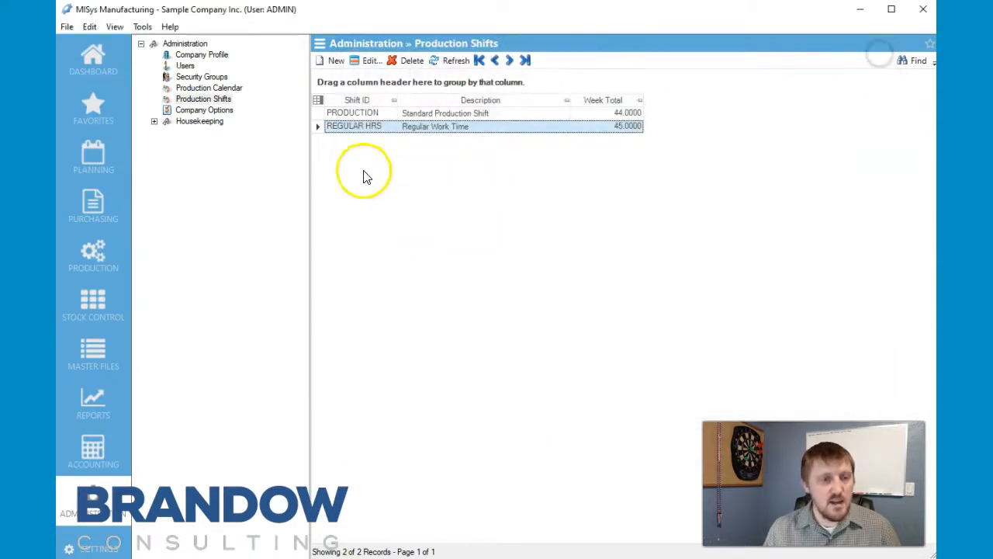
# Step: Open the PAINT work center from the master files and assign it shift REGULAR HRS and class PAINT
pyautogui.click(97, 343)
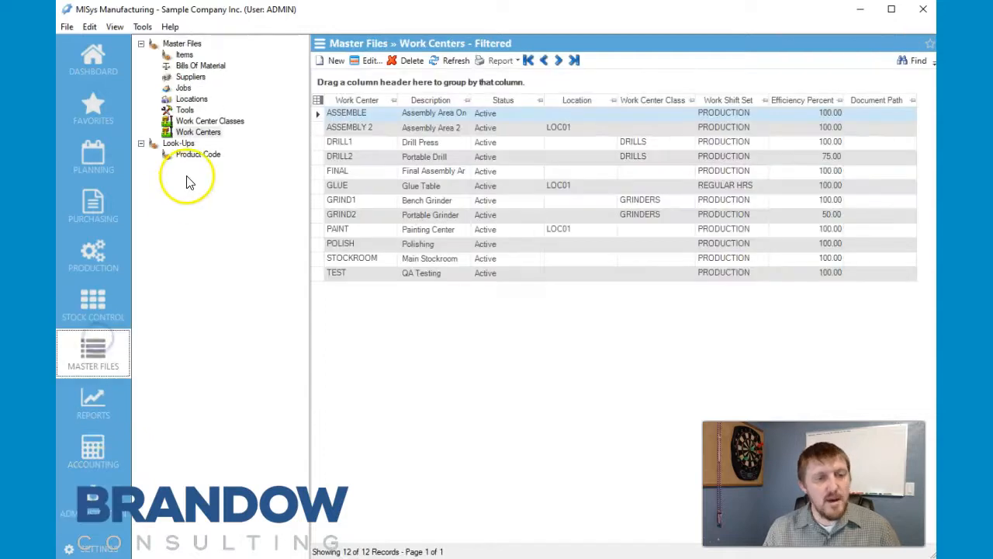
pyautogui.click(195, 133)
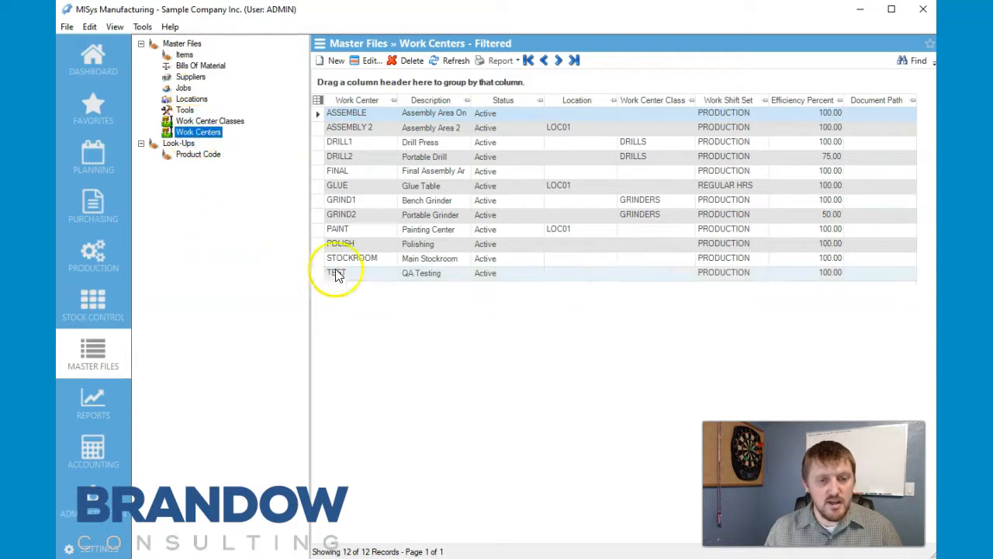
pyautogui.click(436, 234)
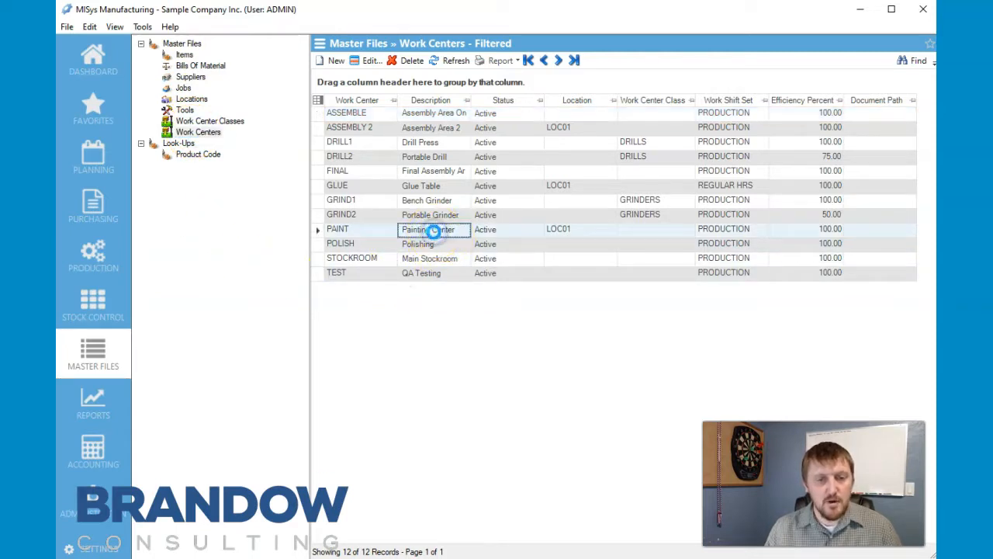
pyautogui.doubleClick(434, 231)
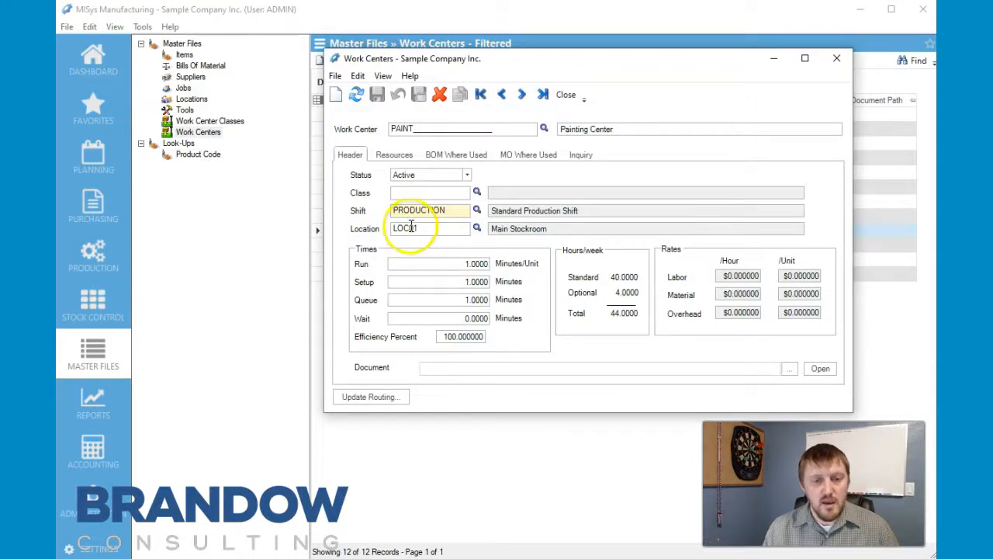
pyautogui.click(477, 211)
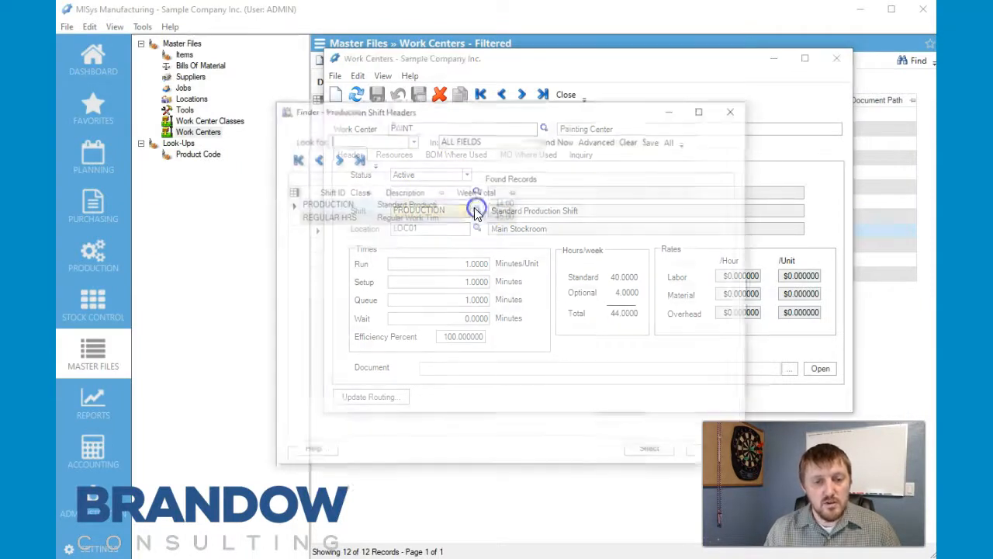
pyautogui.click(333, 217)
pyautogui.click(650, 453)
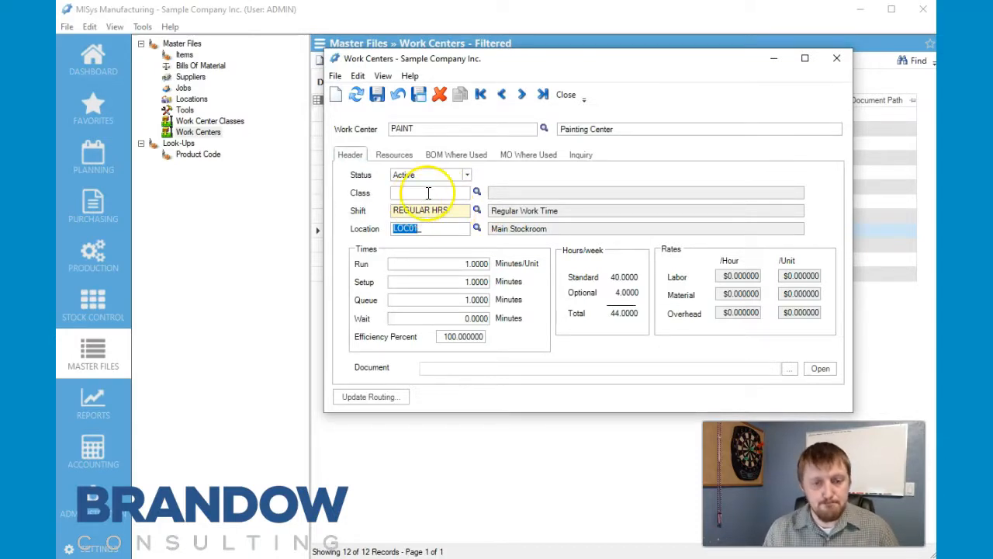
pyautogui.click(476, 192)
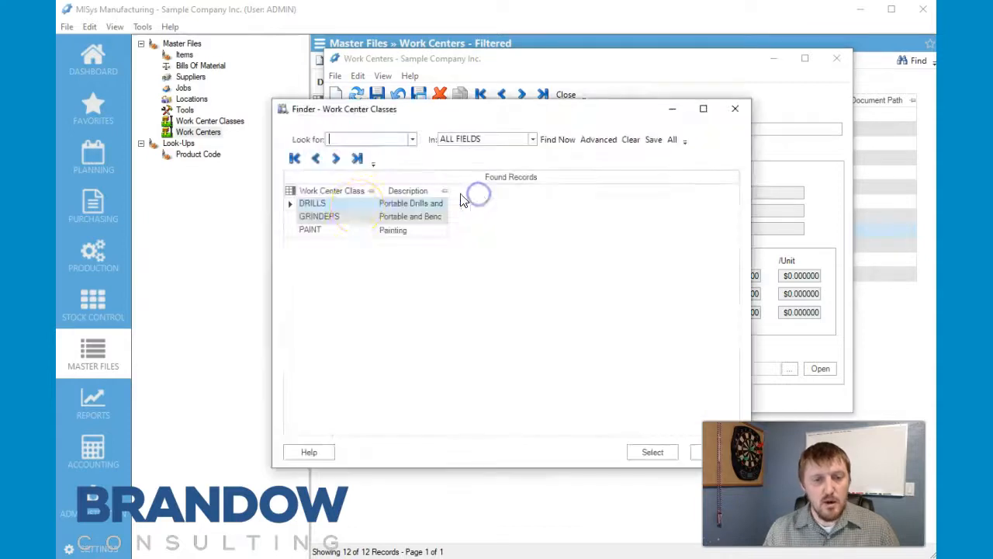
pyautogui.click(350, 233)
pyautogui.click(650, 454)
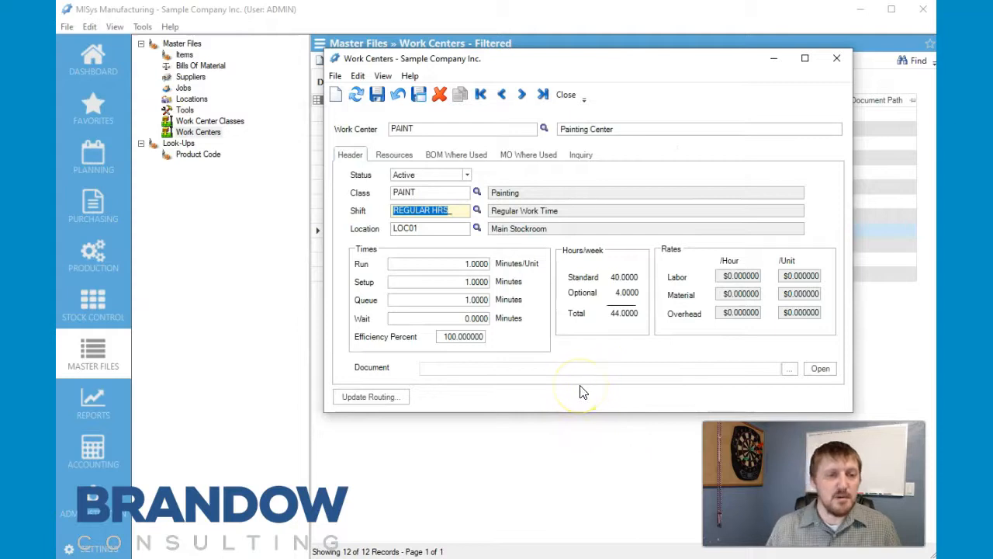
# Step: Open the PAINT work center class, review its list of work centers, and close it
pyautogui.click(230, 122)
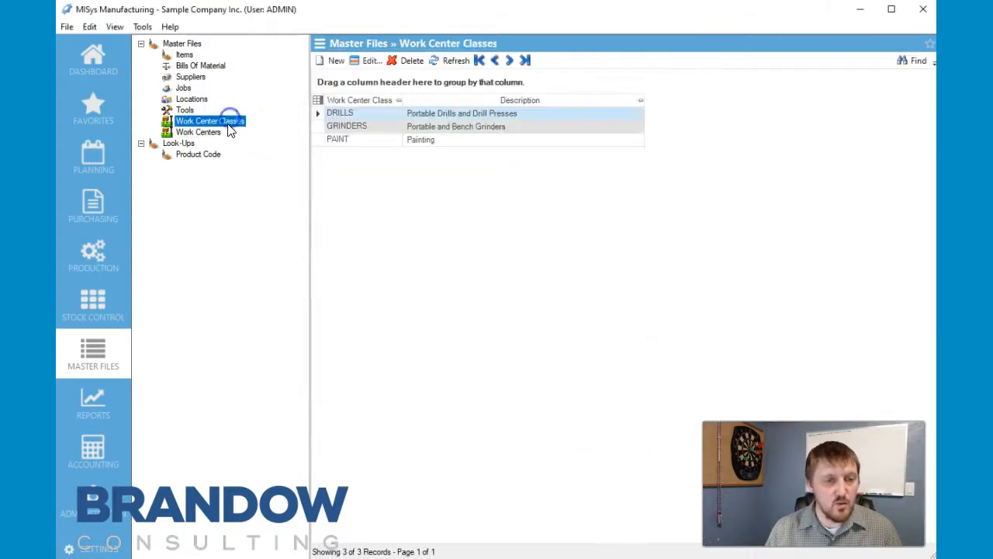
pyautogui.doubleClick(355, 139)
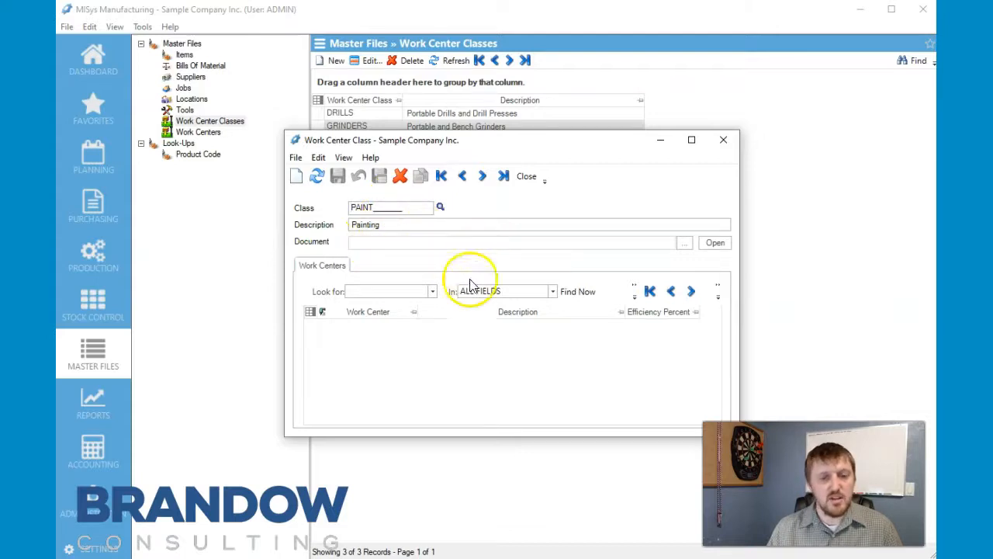
pyautogui.click(723, 140)
# Step: Reopen the PAINT work center and set its shift to REGULAR HRS and its class to PAINT
pyautogui.click(203, 131)
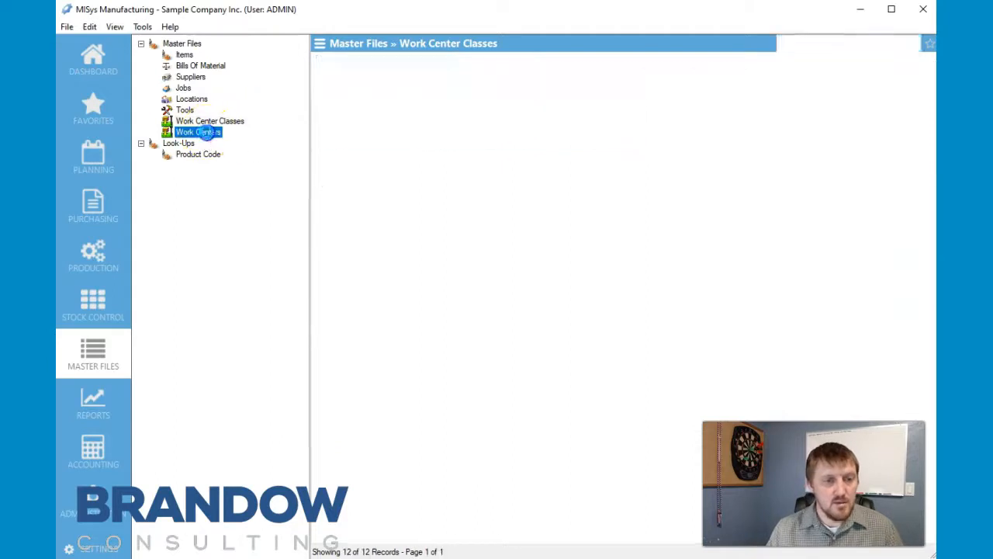
pyautogui.click(334, 229)
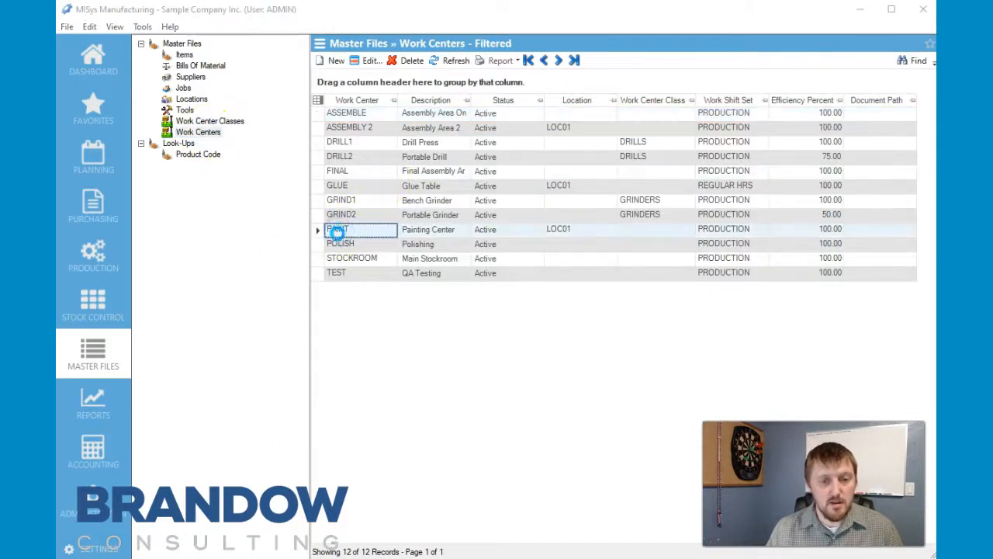
pyautogui.doubleClick(334, 229)
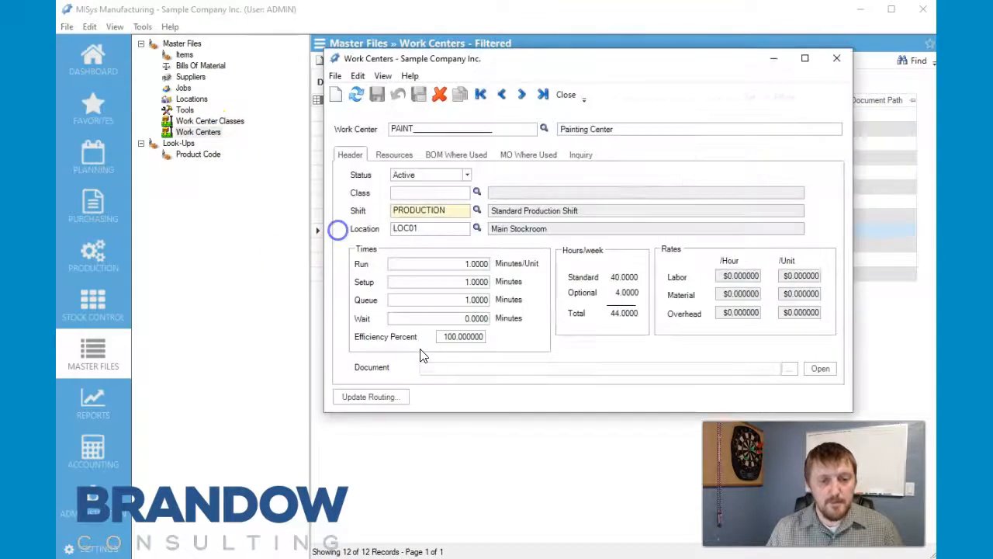
pyautogui.click(476, 210)
pyautogui.click(343, 216)
pyautogui.click(644, 451)
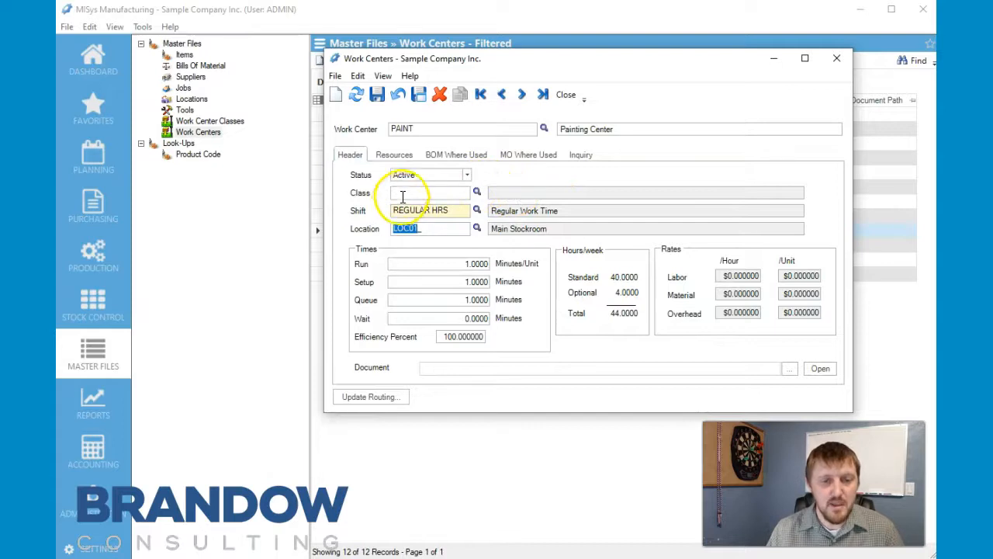
pyautogui.click(476, 193)
pyautogui.click(394, 230)
pyautogui.click(650, 452)
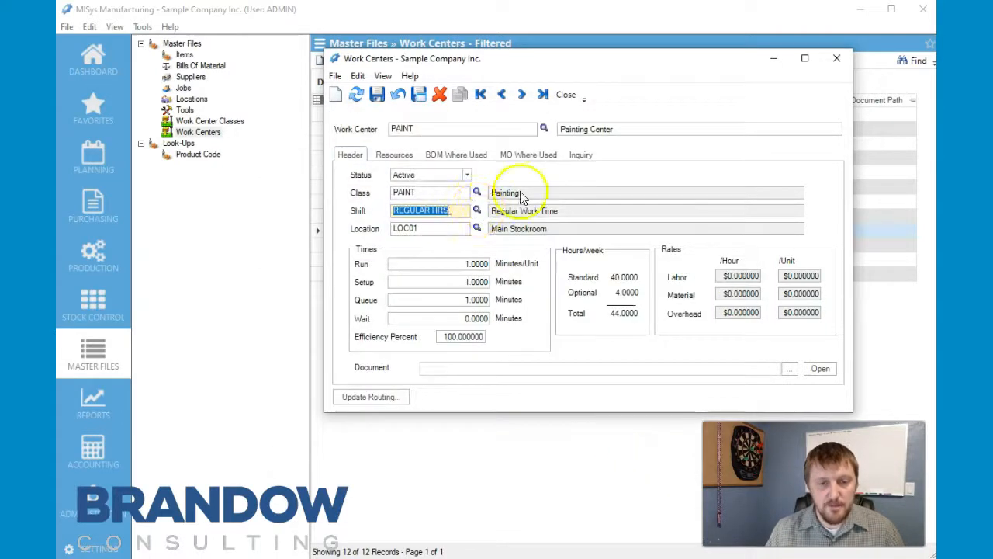
# Step: Set the PAINT work center's run time to 0.0166 minutes per unit and its efficiency percent to 95
pyautogui.click(423, 228)
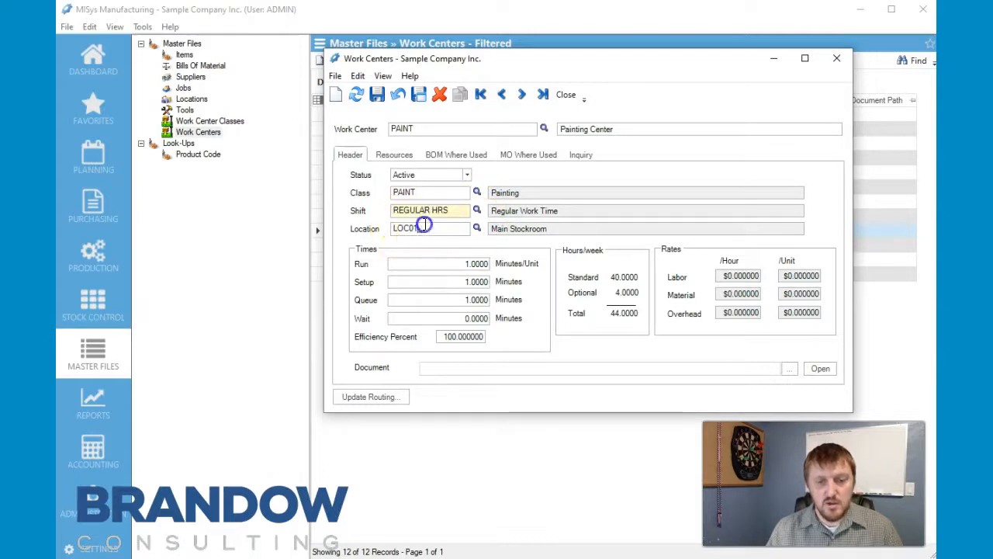
pyautogui.click(466, 264)
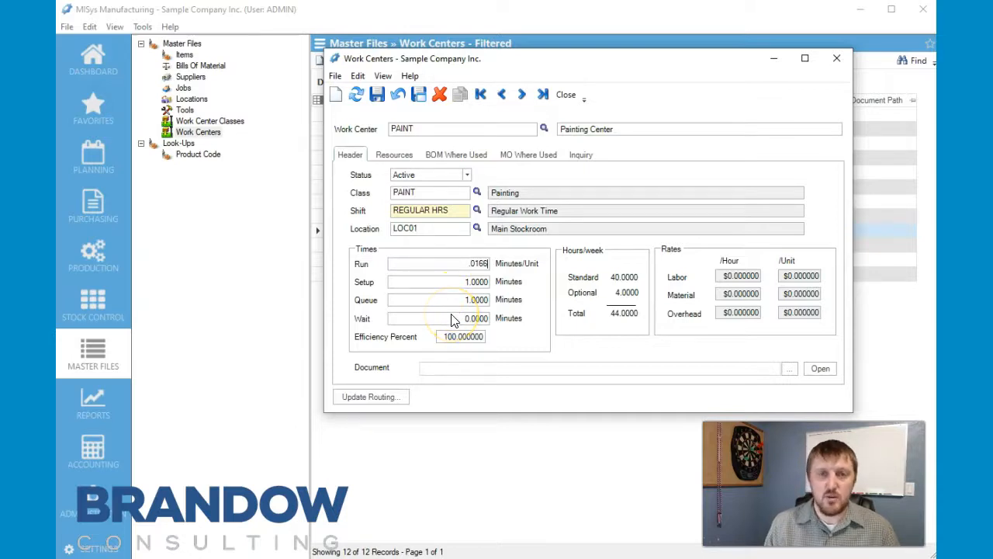
pyautogui.rightClick(454, 321)
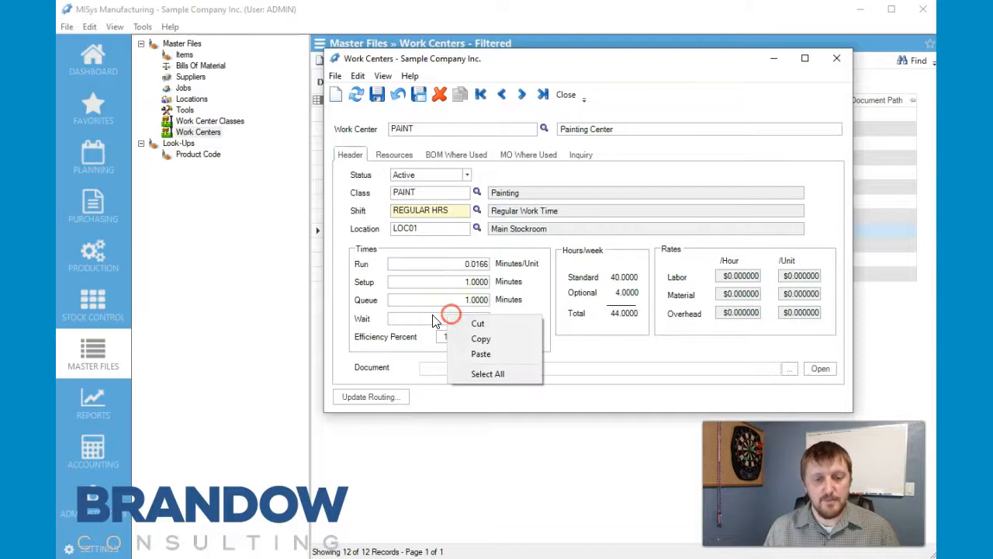
pyautogui.click(443, 336)
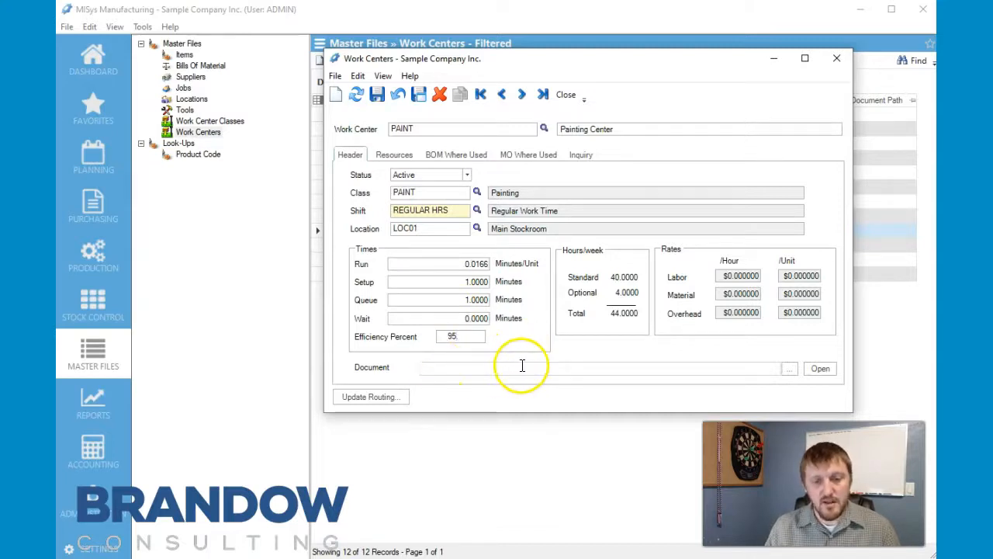
# Step: Save the PAINT work center's header settings and add a Material resource line for item T15 (Brush)
pyautogui.click(377, 95)
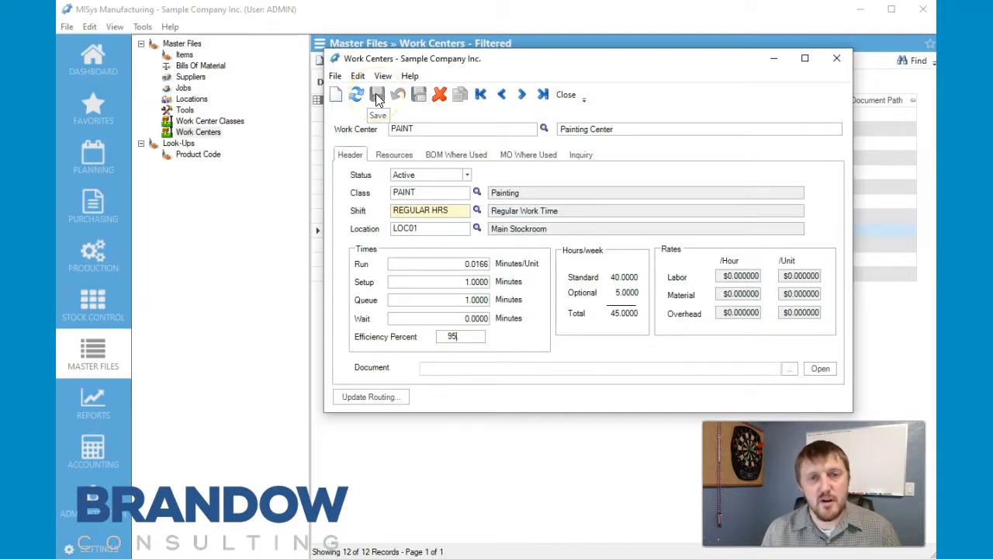
pyautogui.click(388, 161)
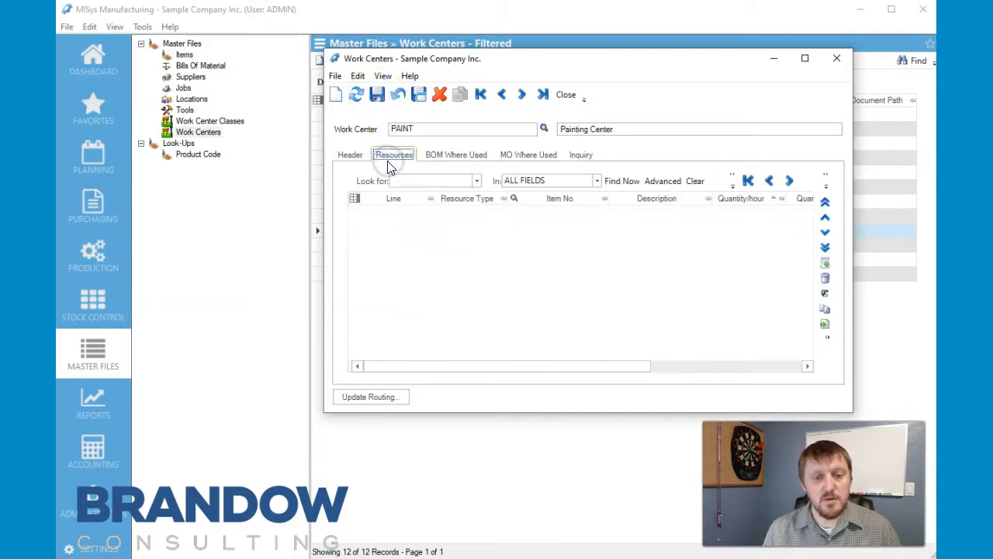
pyautogui.click(501, 212)
pyautogui.click(488, 226)
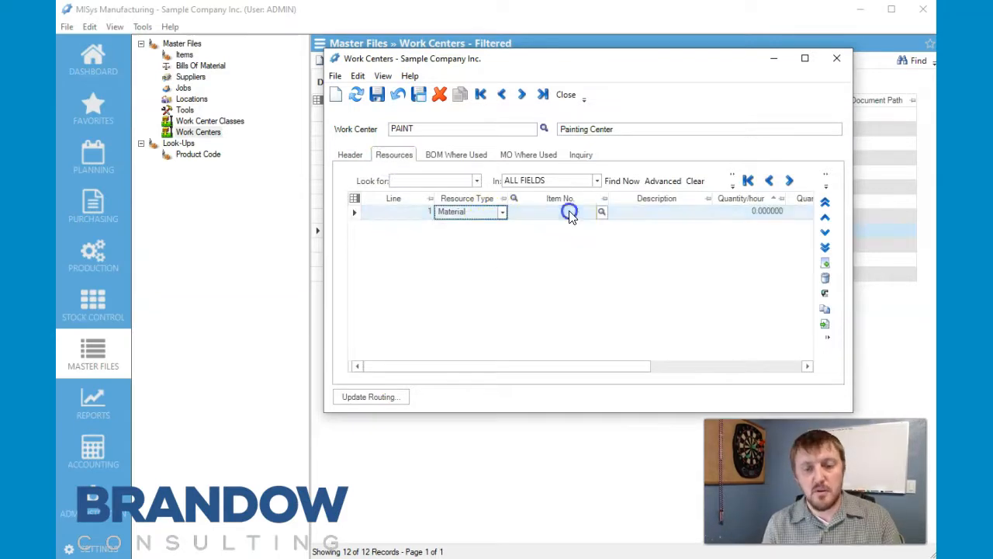
pyautogui.click(602, 212)
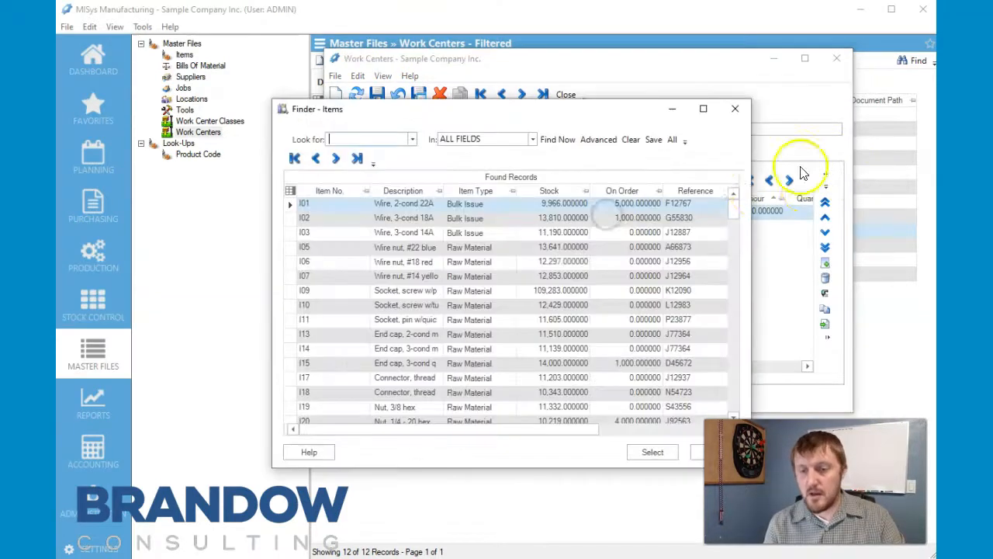
pyautogui.moveTo(735, 208); pyautogui.dragTo(722, 343)
pyautogui.scroll(2, 446, 344)
pyautogui.doubleClick(313, 274)
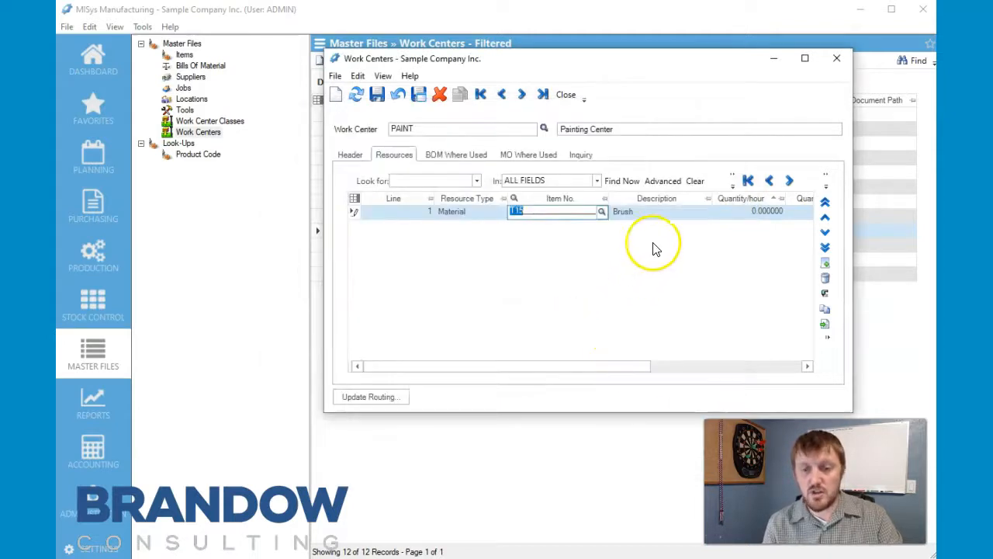
# Step: Set the quantity per unit of the Brush material resource to 0.001666
pyautogui.click(666, 364)
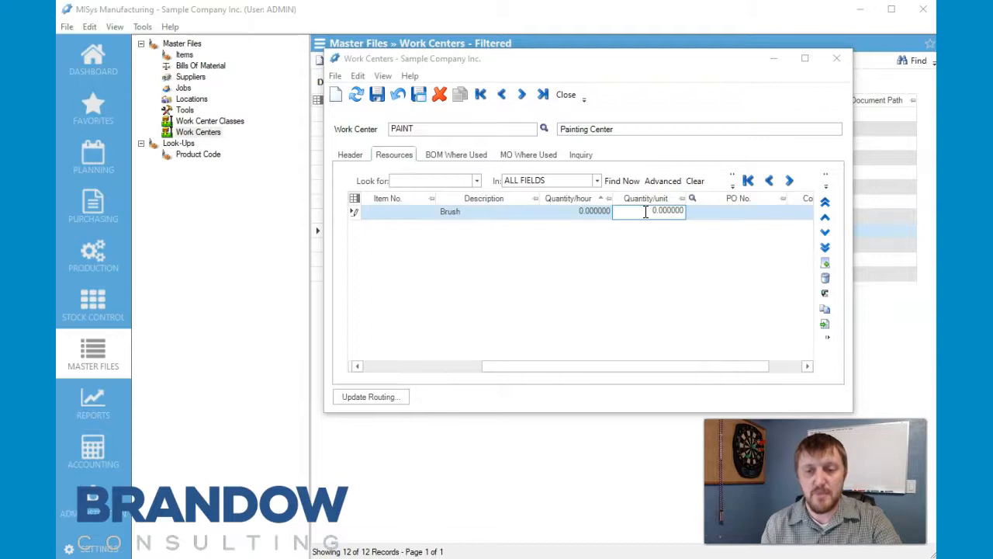
pyautogui.click(676, 216)
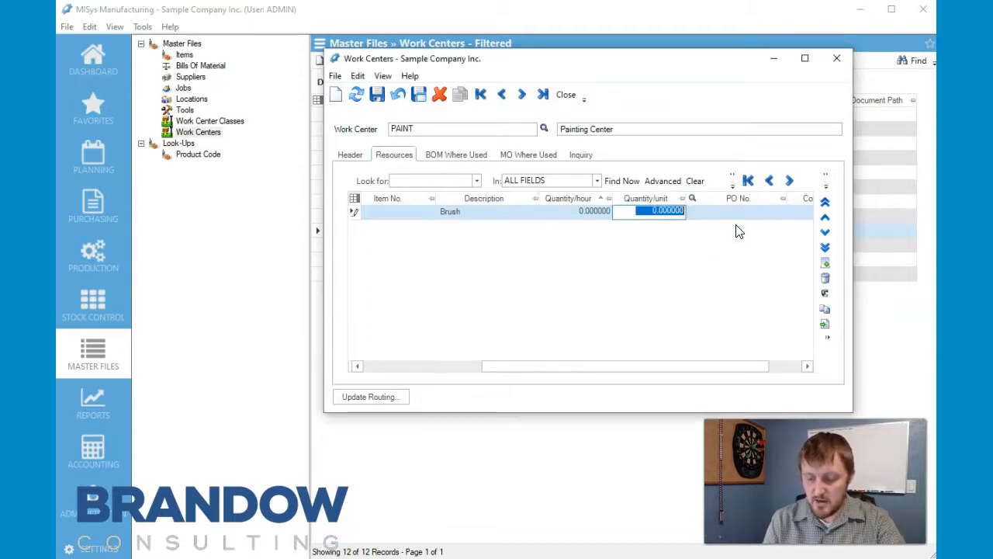
pyautogui.write('.001666')
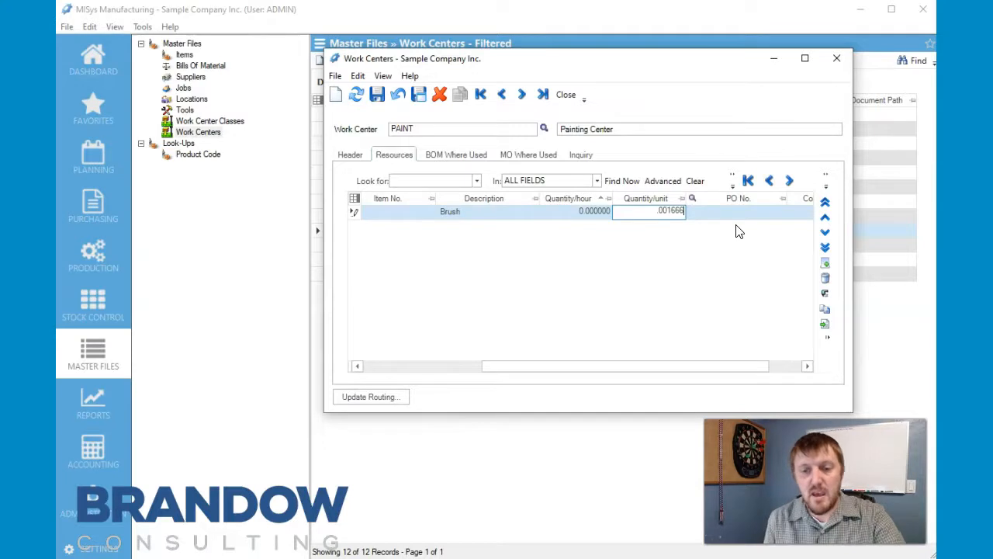
pyautogui.click(725, 230)
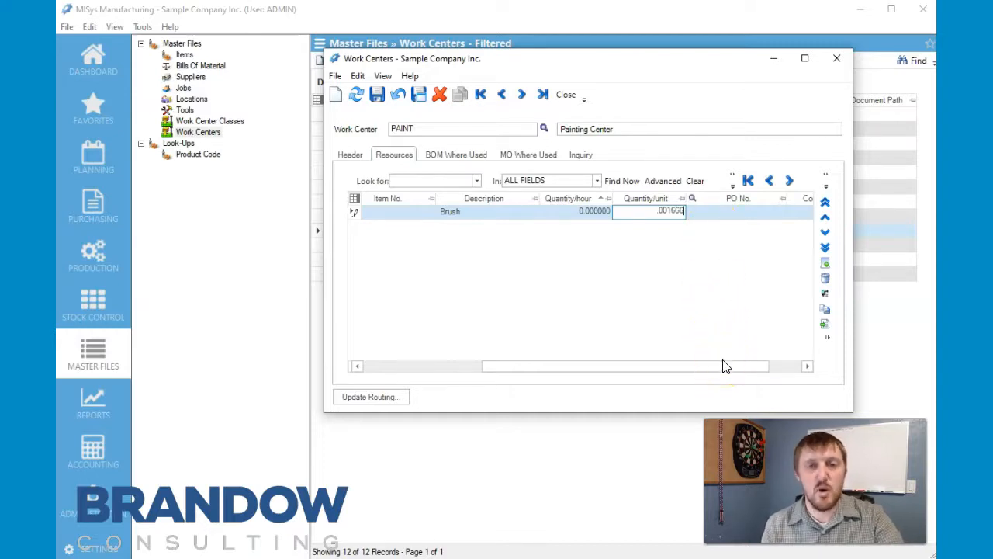
pyautogui.moveTo(724, 366); pyautogui.dragTo(477, 356)
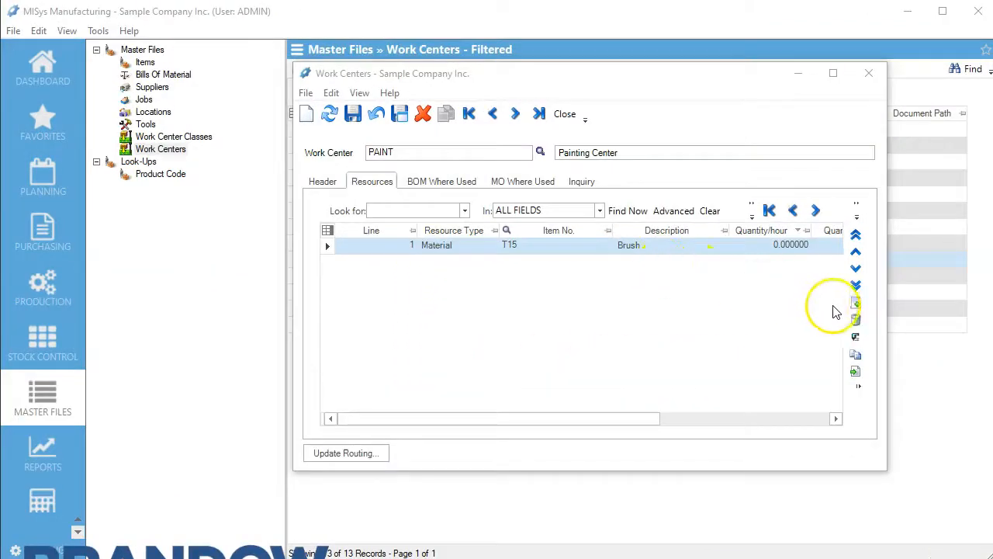
# Step: Add a second resource line of type Labor with item LABOR-B (Labor, rate B, Production)
pyautogui.click(856, 303)
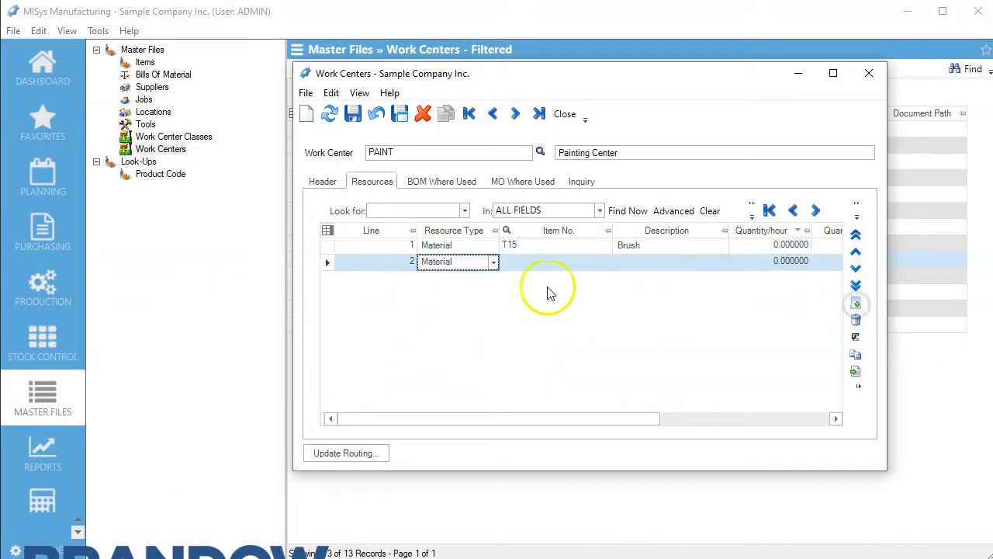
pyautogui.click(492, 263)
pyautogui.click(434, 295)
pyautogui.click(604, 263)
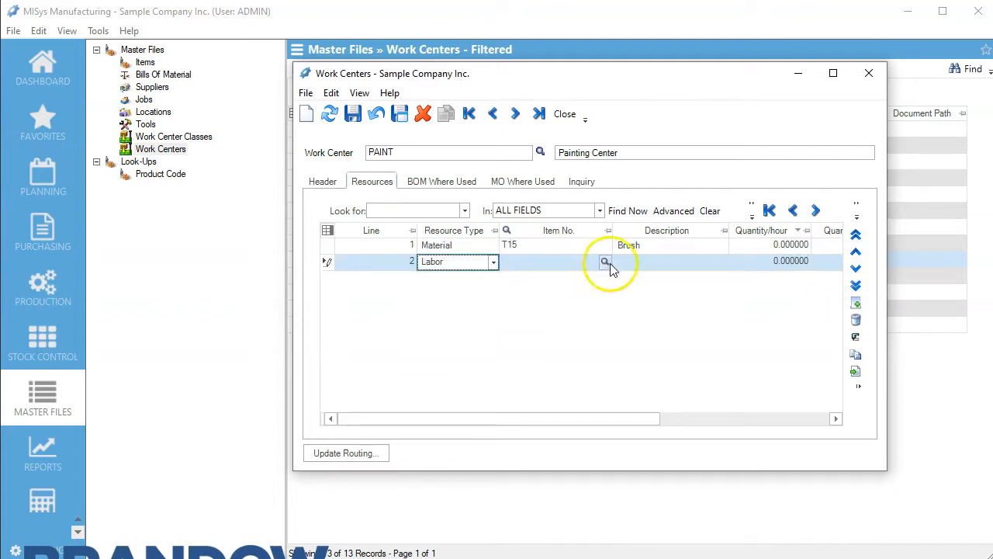
pyautogui.click(604, 265)
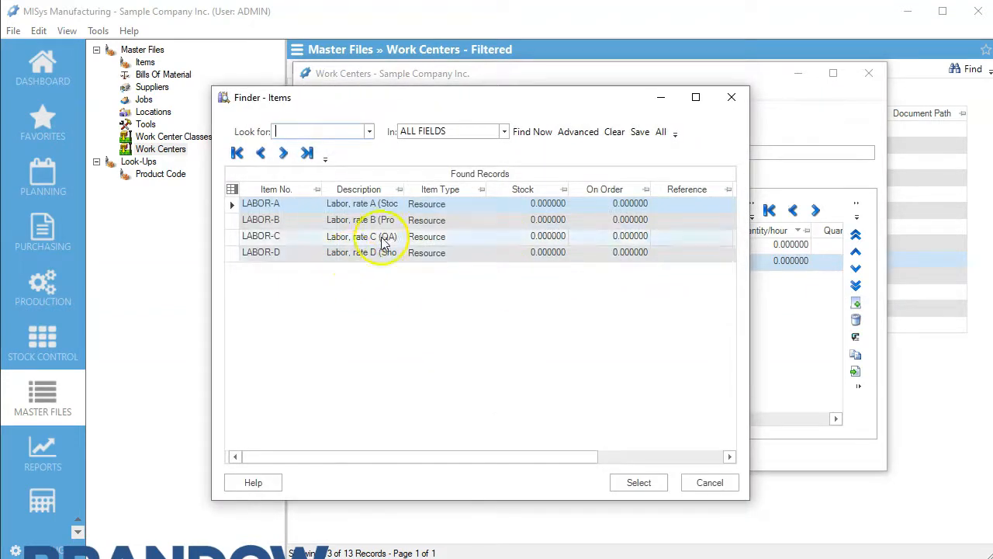
pyautogui.click(362, 221)
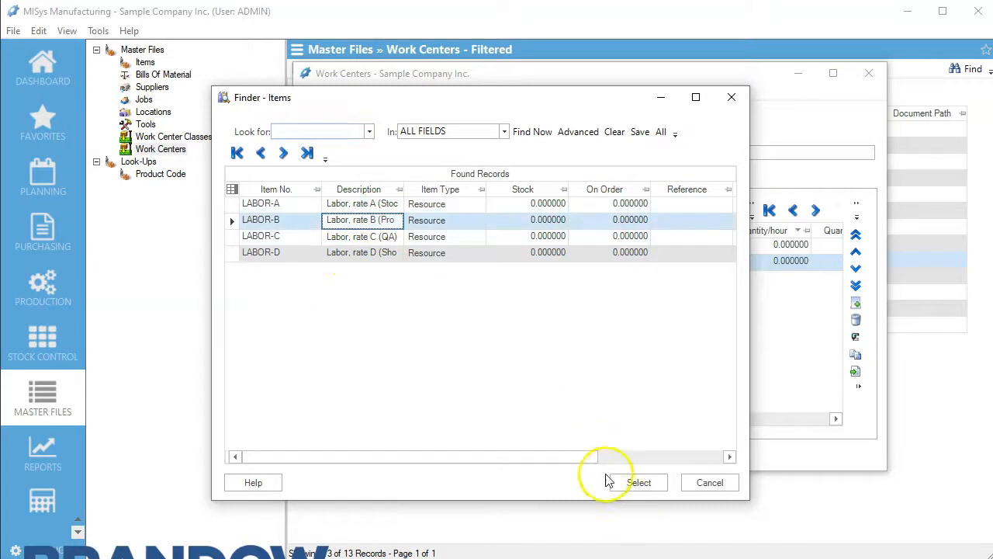
pyautogui.click(655, 483)
# Step: Set the quantity per hour of the LABOR-B resource line to 0.013333
pyautogui.moveTo(628, 419); pyautogui.dragTo(690, 419)
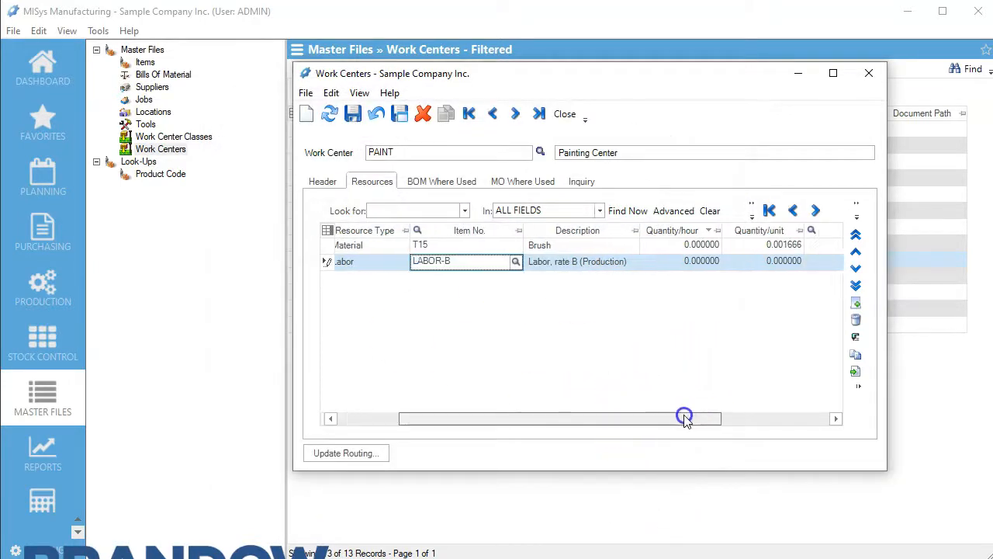
pyautogui.click(677, 265)
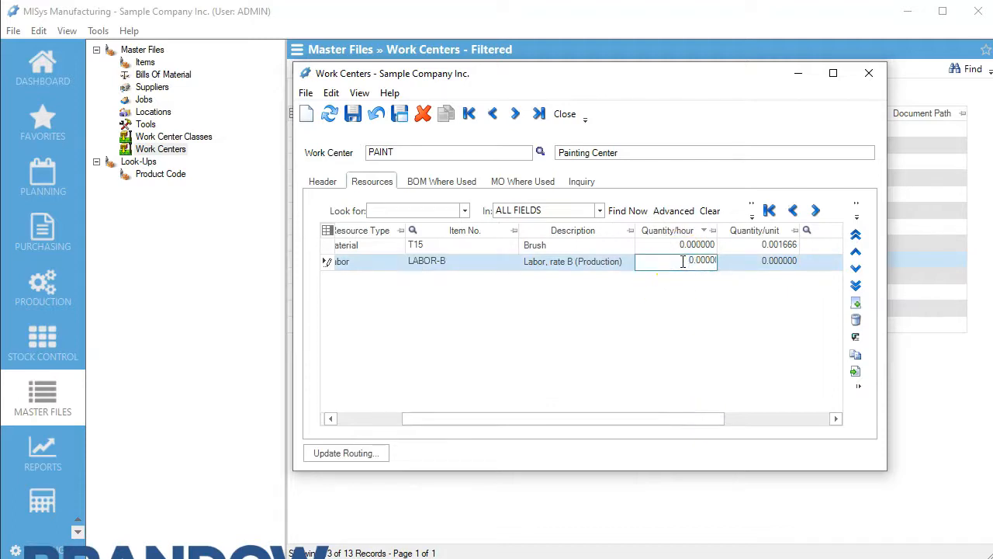
pyautogui.press('Delete')
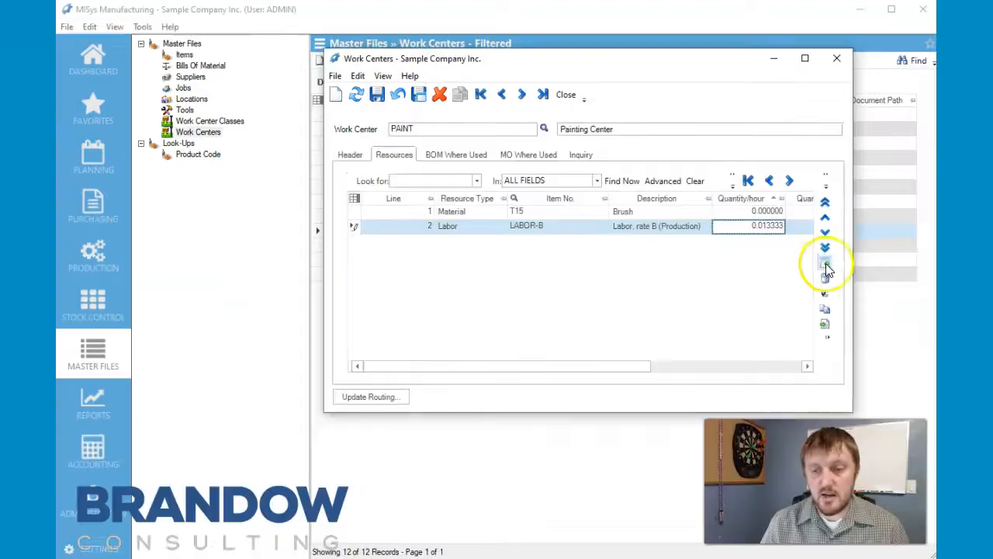
# Step: Add a third resource line of type Overhead to the PAINT work center, then delete that line
pyautogui.click(855, 303)
pyautogui.click(502, 242)
pyautogui.click(490, 280)
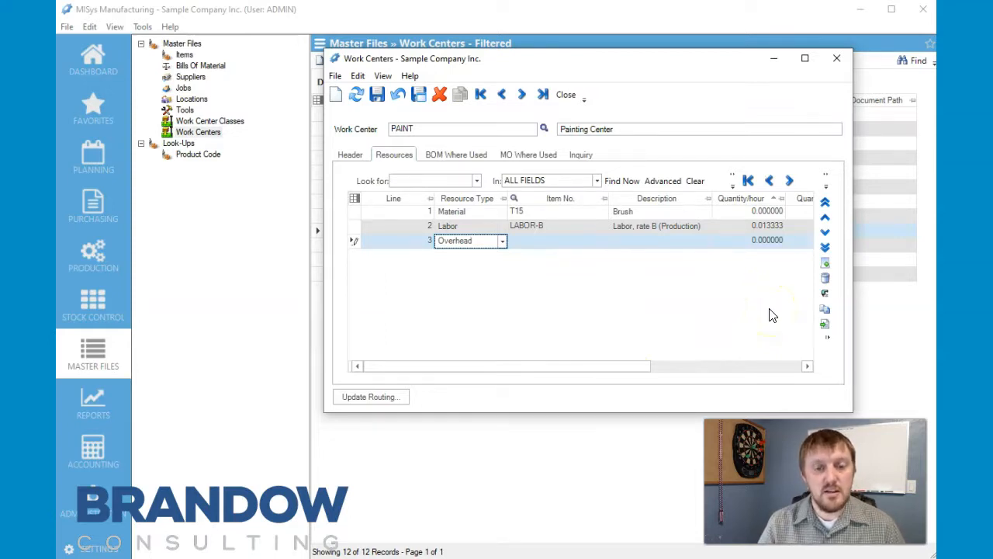
pyautogui.click(744, 278)
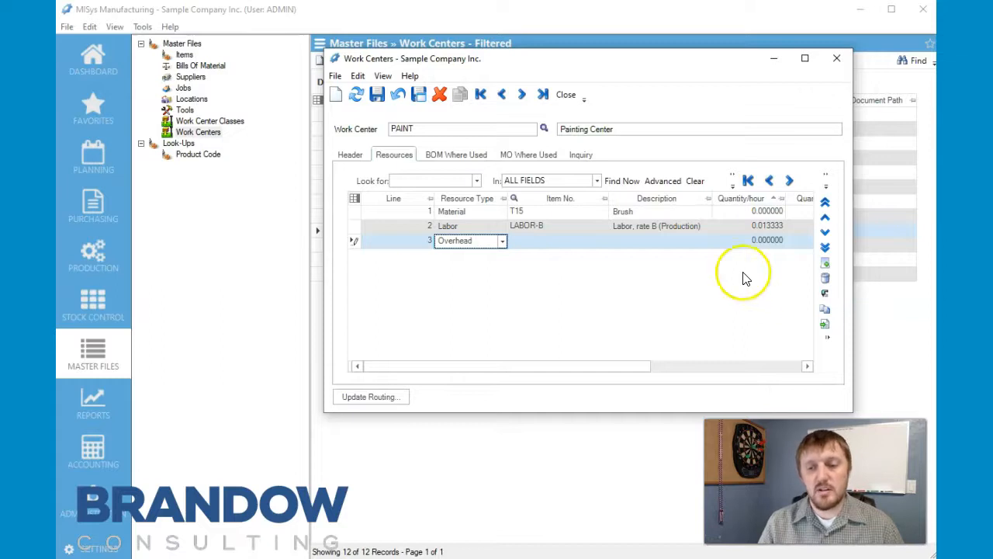
pyautogui.click(826, 280)
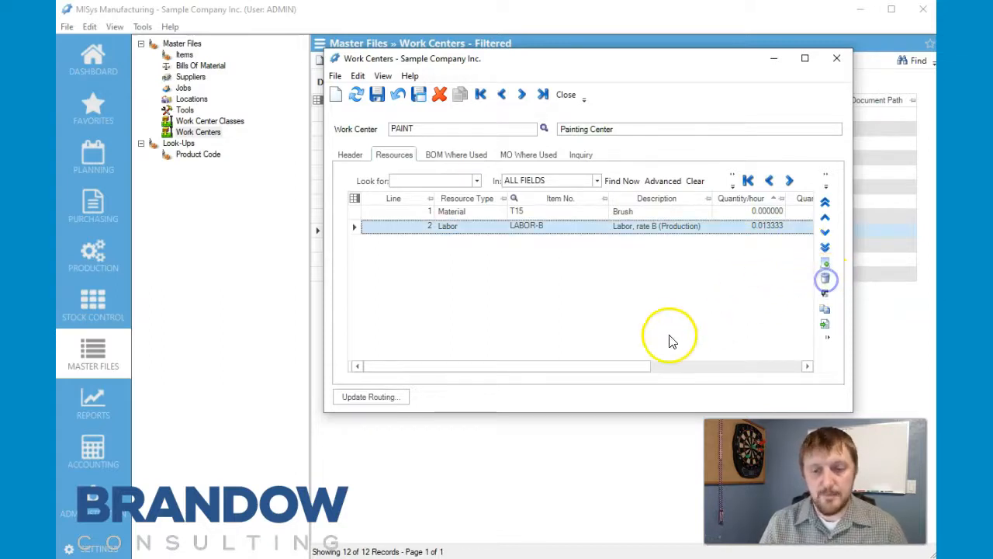
# Step: Save the PAINT work center's resource lines, and close the work center after viewing its inquiry options
pyautogui.click(378, 99)
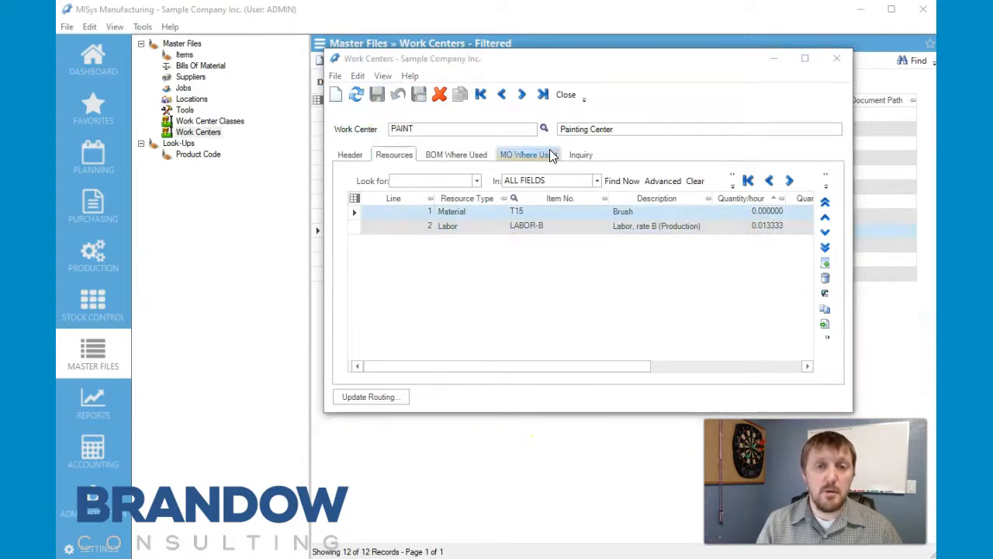
pyautogui.click(582, 156)
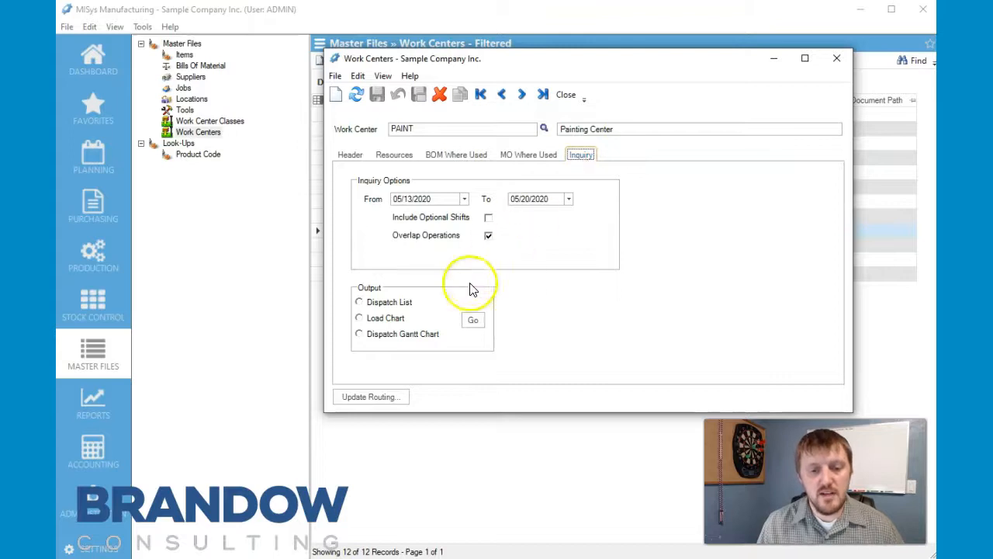
pyautogui.click(838, 59)
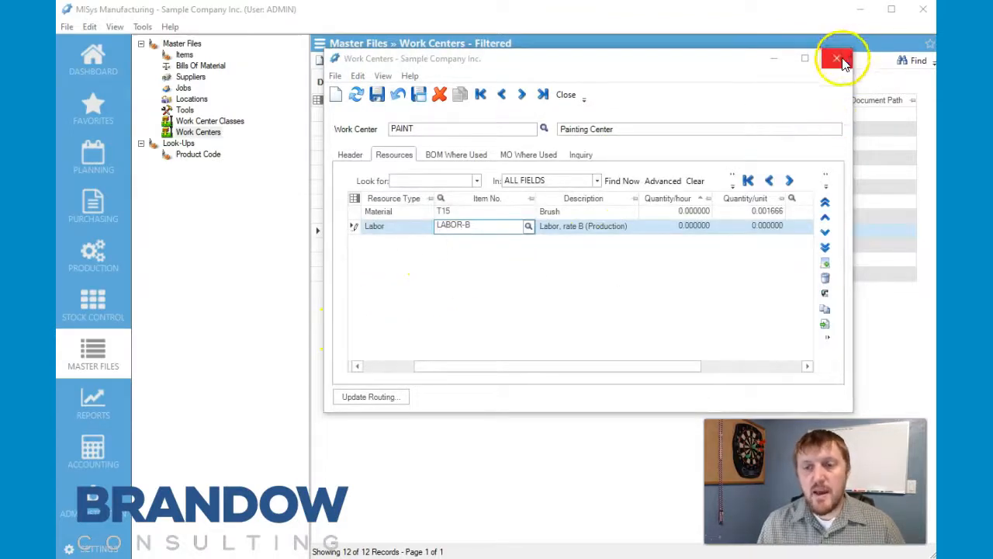
pyautogui.click(838, 59)
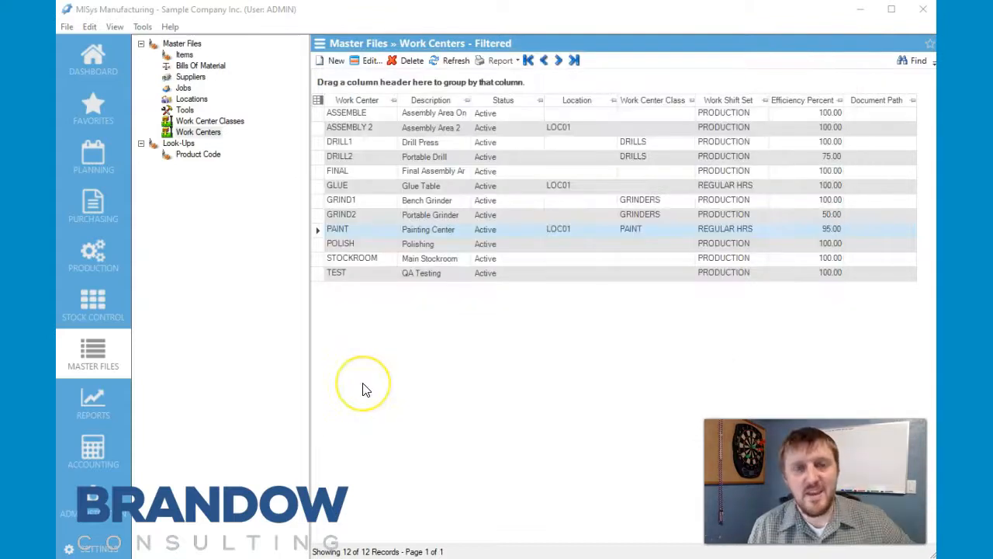